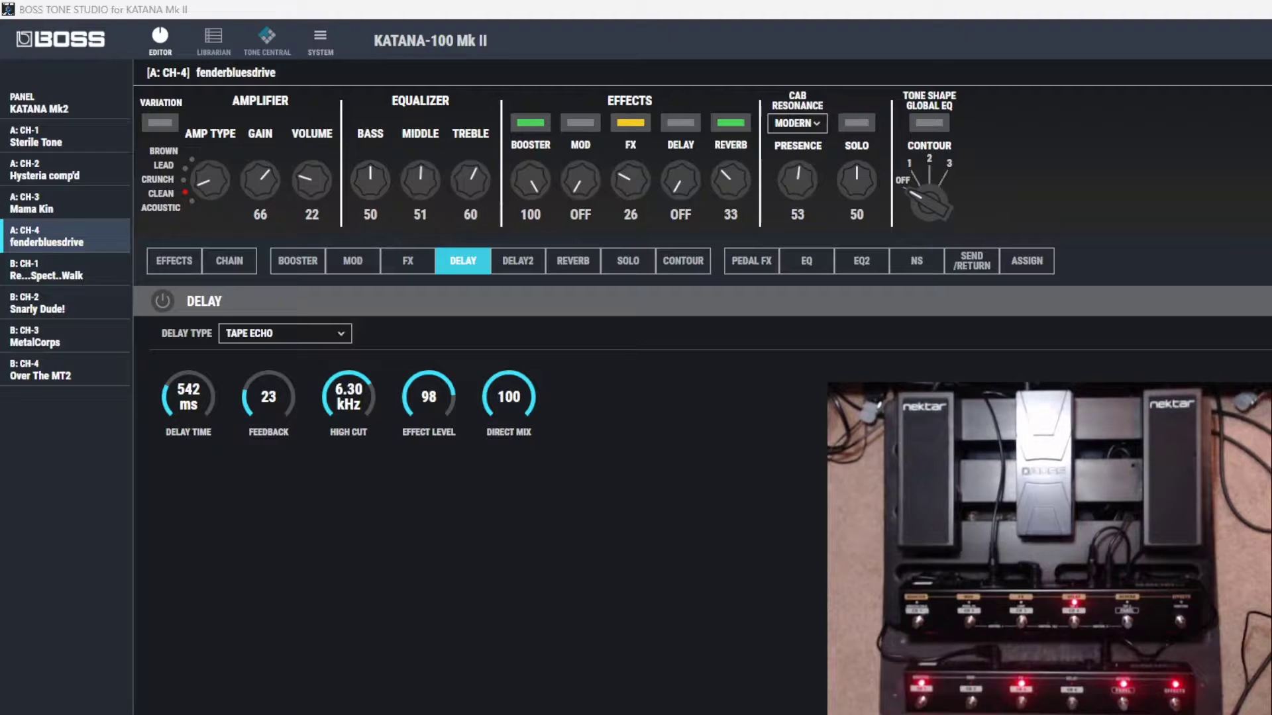
- Assign GA-FC EXP1's BOOSTER parameter to SOLO SW and view the booster settings
{"action": "left_click", "coordinate": [1029, 261]}
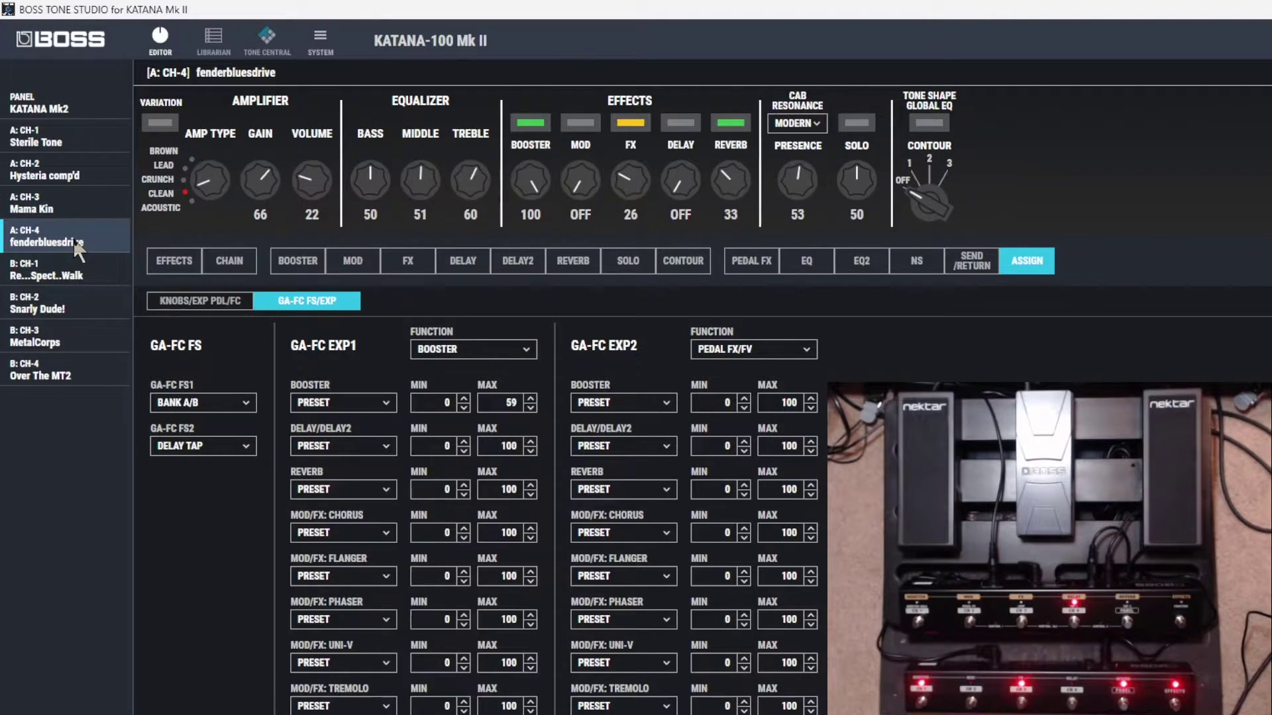
{"action": "left_click", "coordinate": [466, 362]}
{"action": "left_click", "coordinate": [355, 402]}
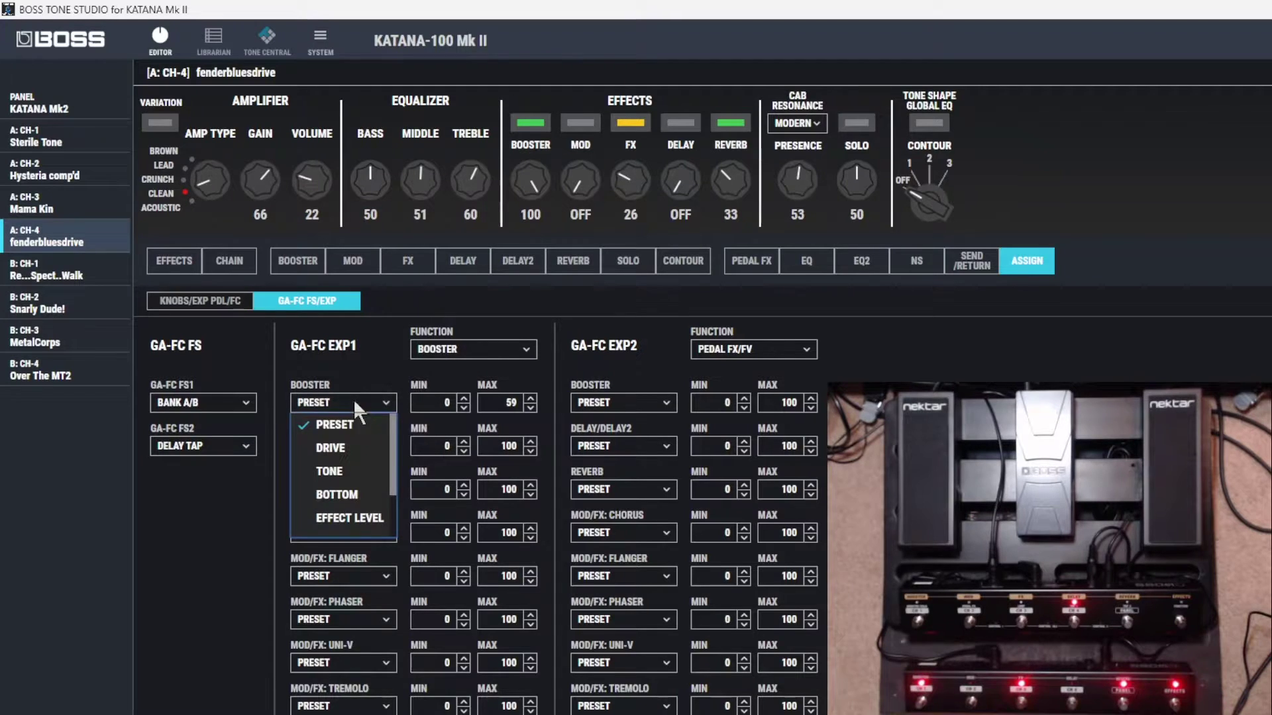
{"action": "scroll", "coordinate": [351, 516], "scroll_direction": "down", "scroll_amount": 1}
{"action": "left_click", "coordinate": [364, 478]}
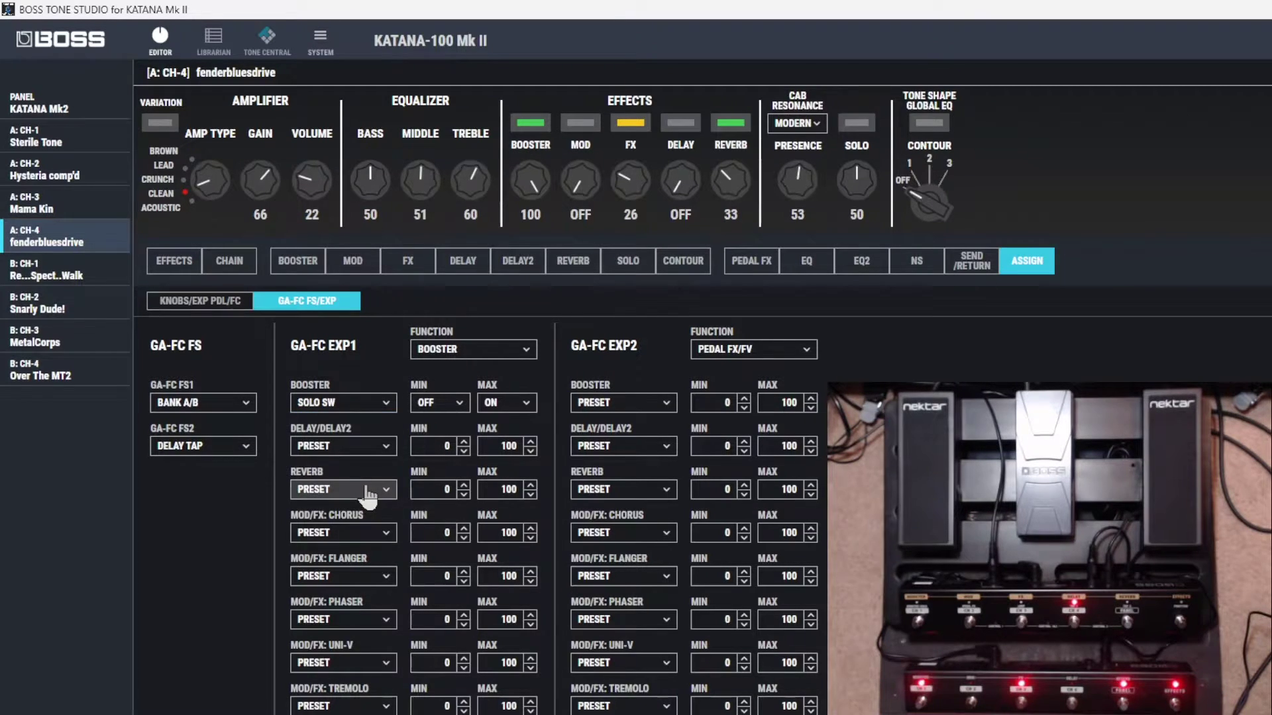
{"action": "left_click", "coordinate": [297, 260]}
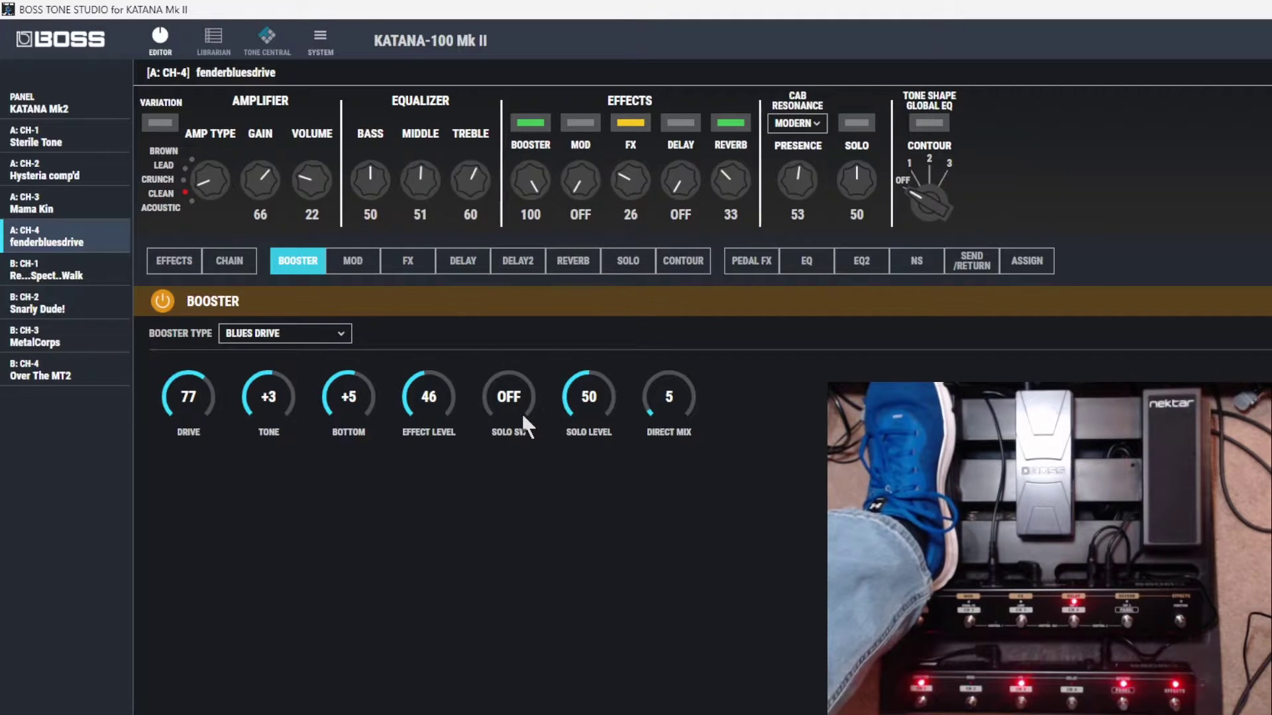
- Set GA-FC EXP2 to the BOOSTER function controlling SOLO LEVEL, then view the booster
{"action": "left_click", "coordinate": [1027, 265]}
{"action": "left_click", "coordinate": [714, 355]}
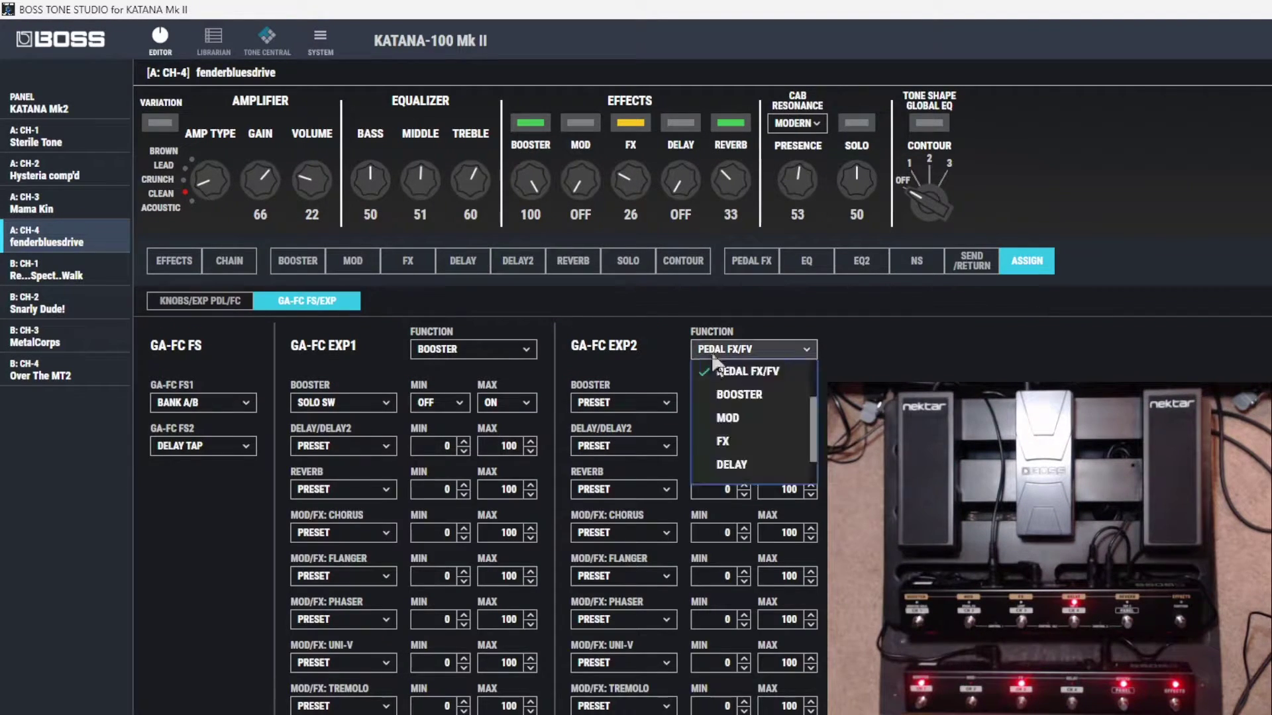
{"action": "left_click", "coordinate": [739, 395]}
{"action": "left_click", "coordinate": [658, 401]}
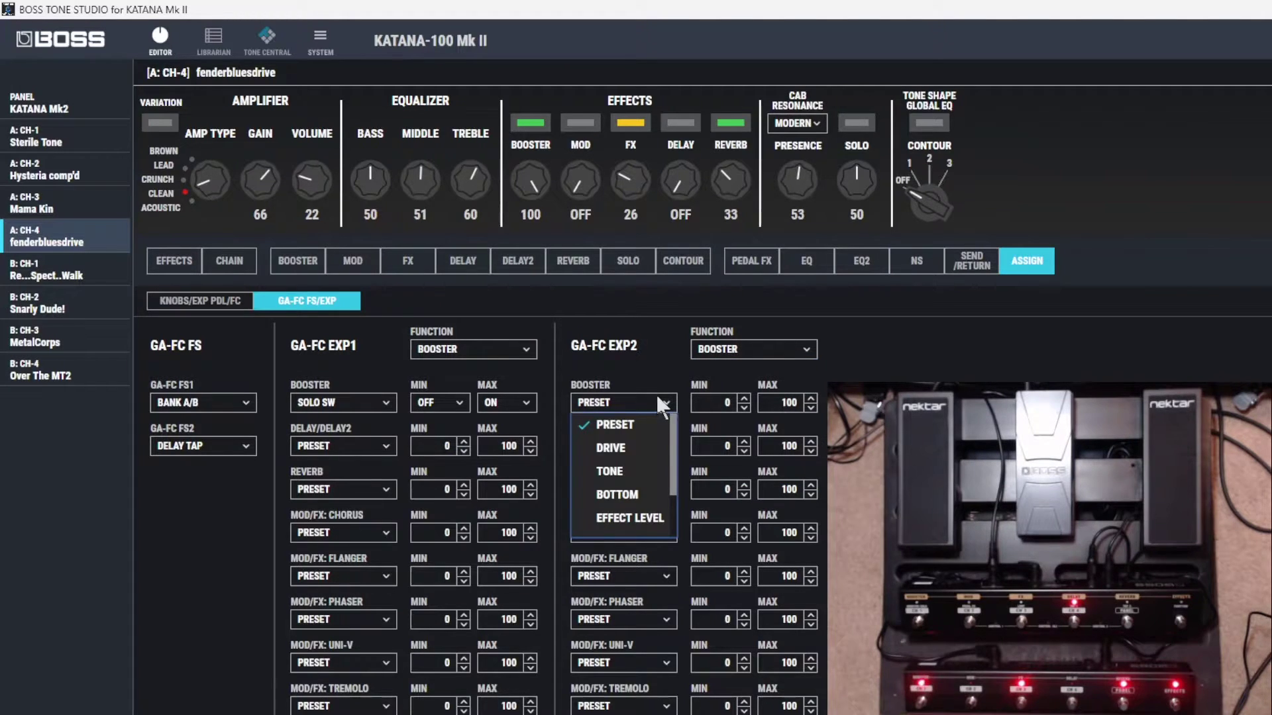
{"action": "scroll", "coordinate": [652, 464], "scroll_direction": "down", "scroll_amount": 1}
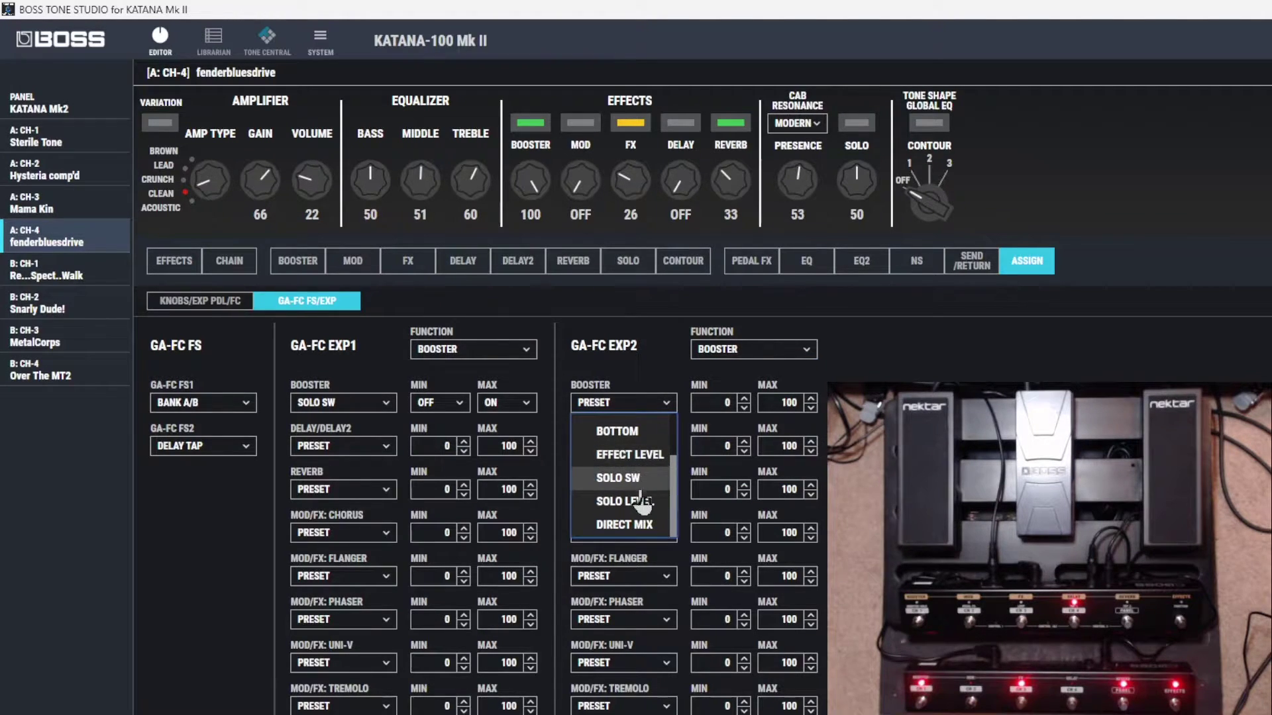
{"action": "left_click", "coordinate": [641, 502]}
{"action": "left_click", "coordinate": [299, 263]}
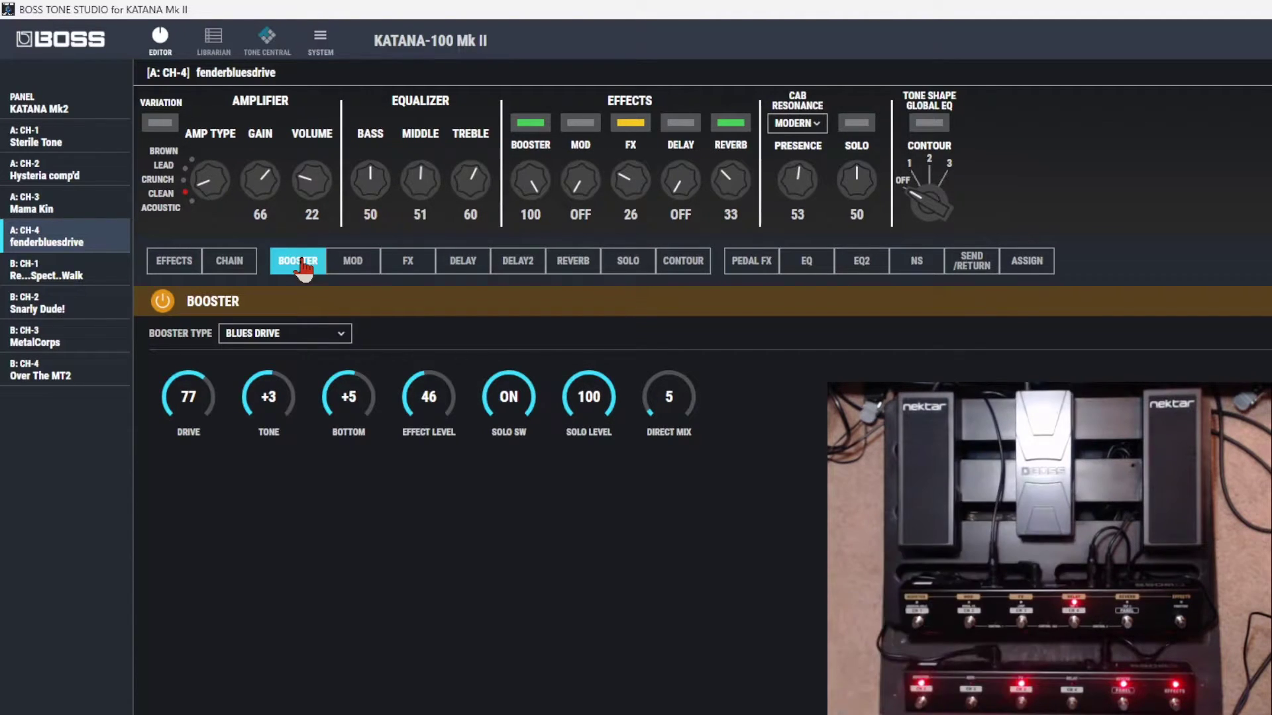
- Set the EXP2 BOOSTER MAX value to 50 in the Assign settings
{"action": "left_click", "coordinate": [1025, 270]}
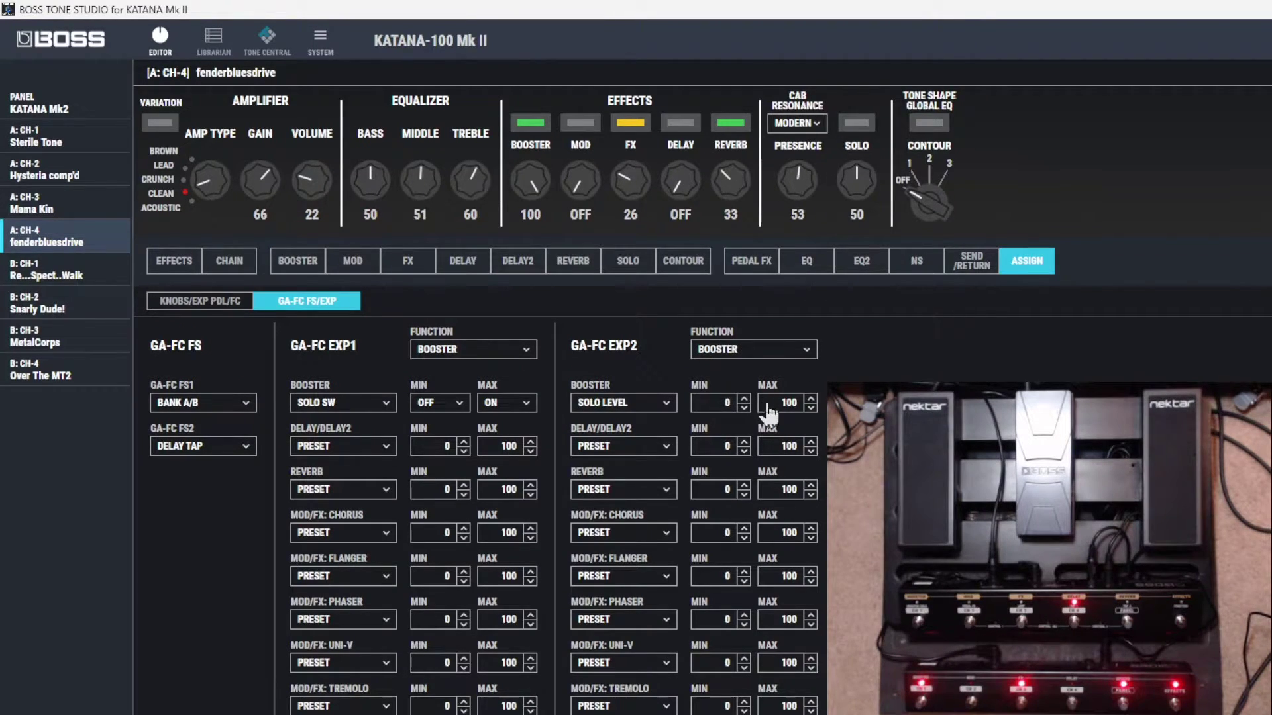
{"action": "double_click", "coordinate": [770, 405]}
{"action": "type", "text": "0"}
{"action": "left_click", "coordinate": [611, 374]}
- Raise the booster's DIRECT MIX knob to 100
{"action": "left_click", "coordinate": [283, 264]}
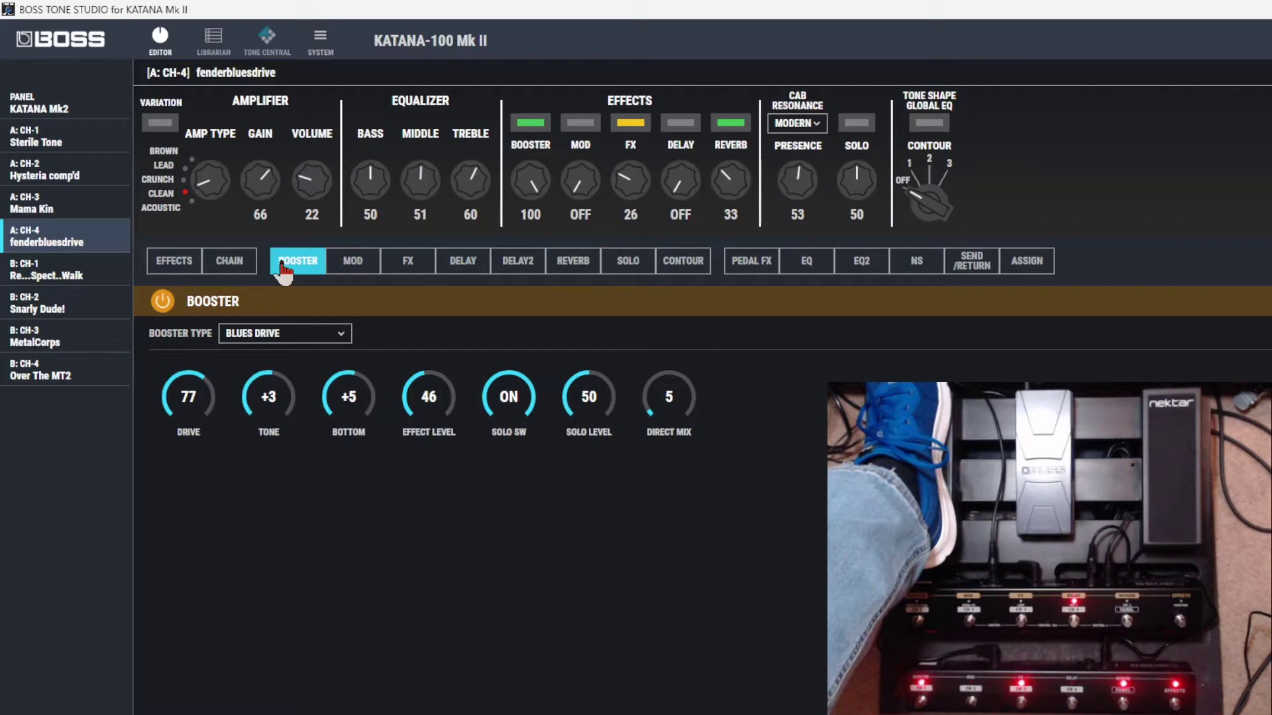
{"action": "left_click_drag", "start_coordinate": [654, 399], "coordinate": [659, 308]}
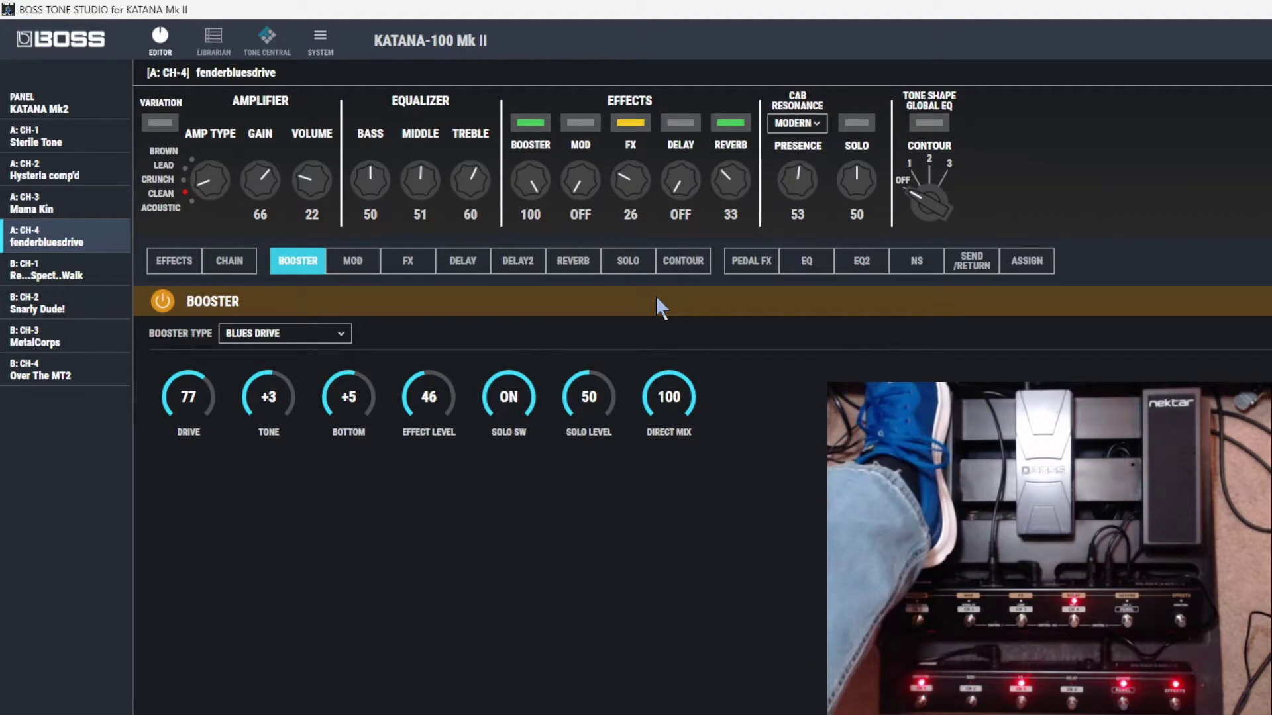
- Restore the EXP2 BOOSTER MAX value to 100
{"action": "left_click", "coordinate": [1027, 265]}
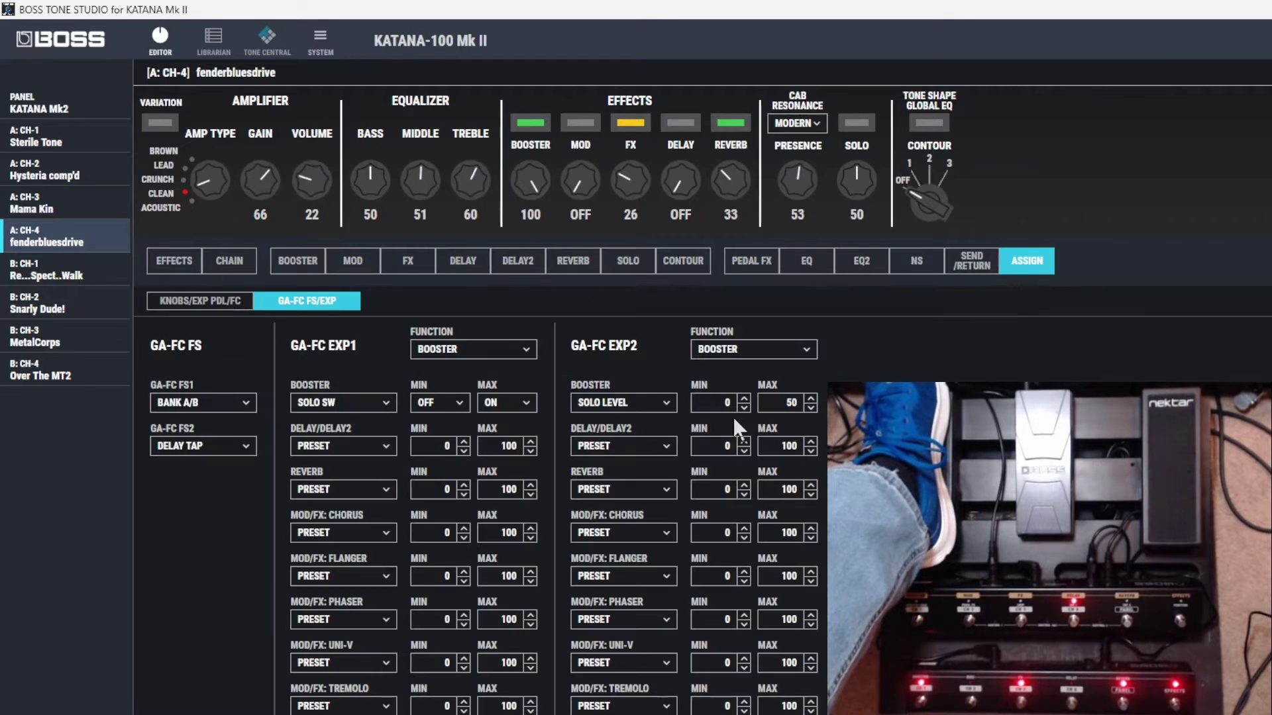
{"action": "key", "text": "BackSpace"}
{"action": "key", "text": "BackSpace"}
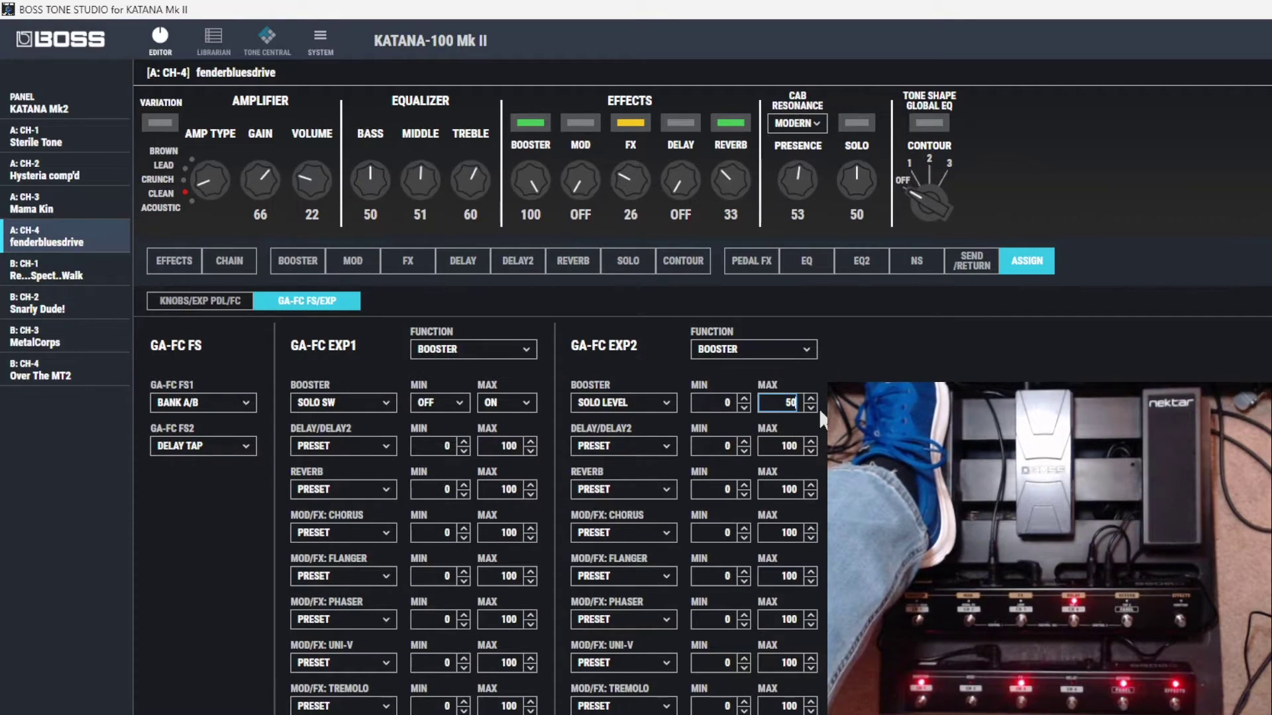
{"action": "type", "text": "100"}
{"action": "key", "text": "Return"}
- Check the Blues Drive booster settings, then return to the GA-FC FS/EXP assignments
{"action": "left_click", "coordinate": [298, 265]}
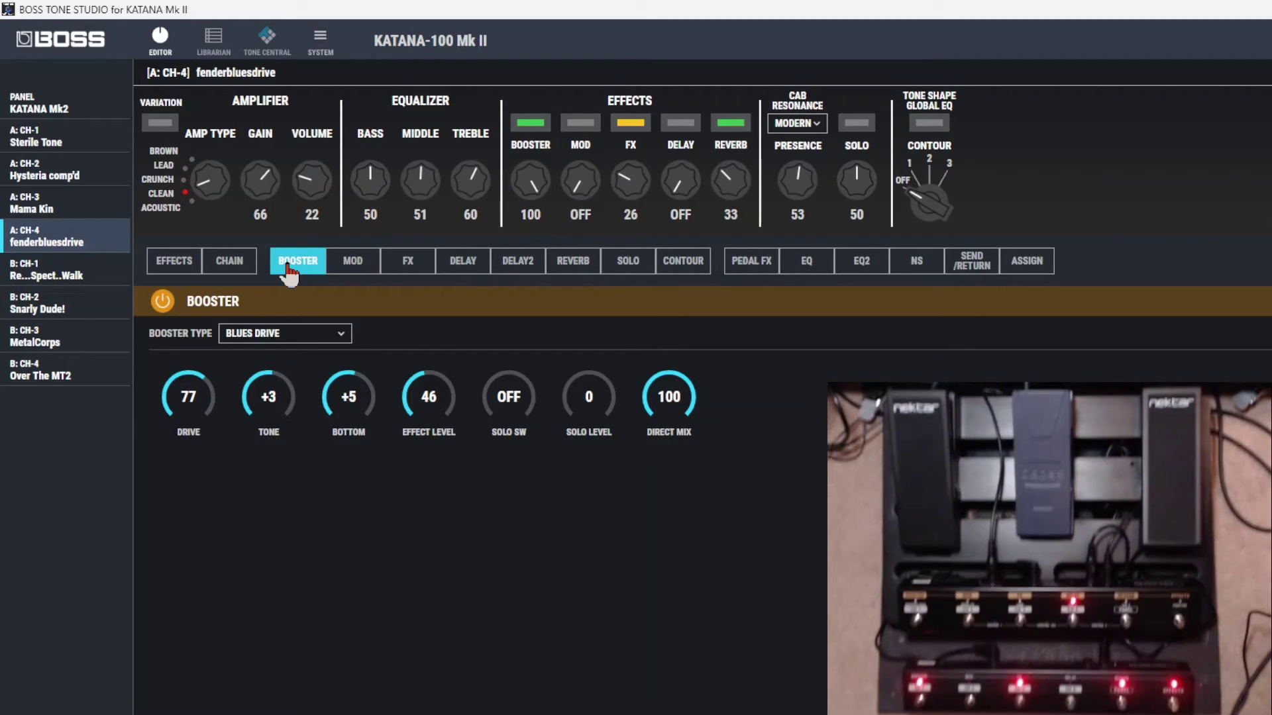
{"action": "left_click", "coordinate": [1010, 278]}
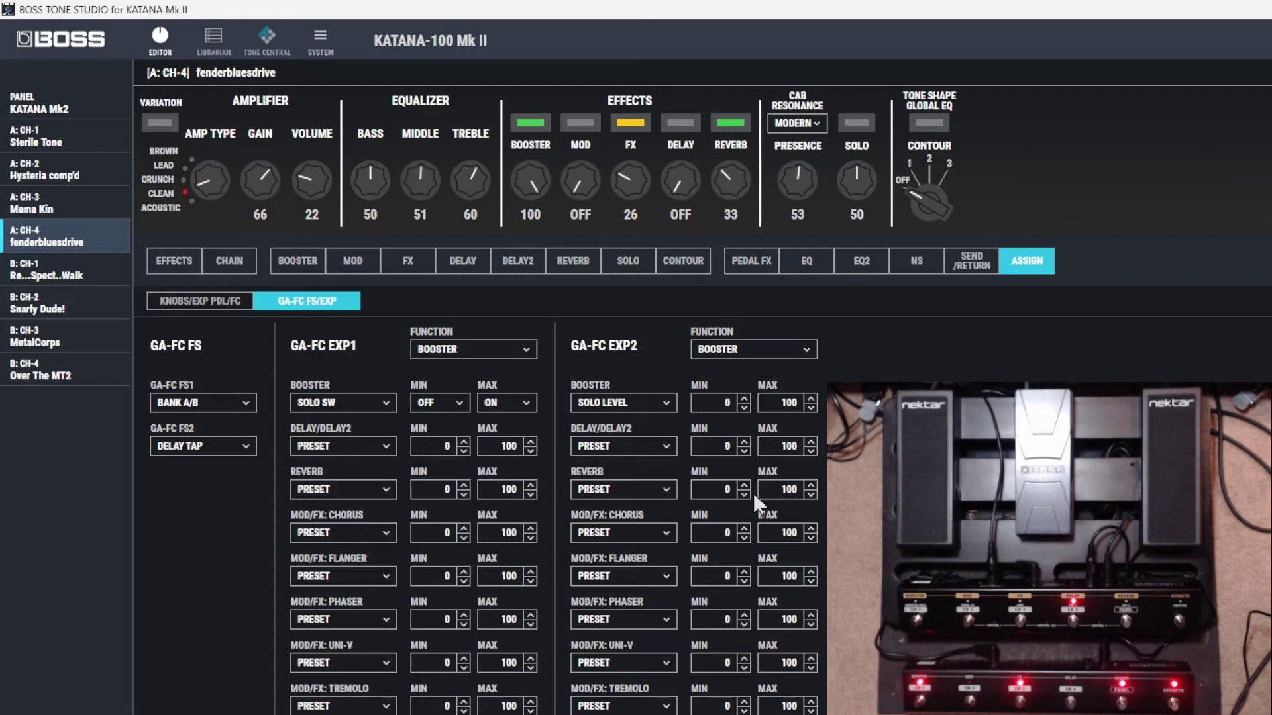
- Set EXP1's function to MOD with its chorus parameter on LOW LEVEL
{"action": "left_click", "coordinate": [461, 351]}
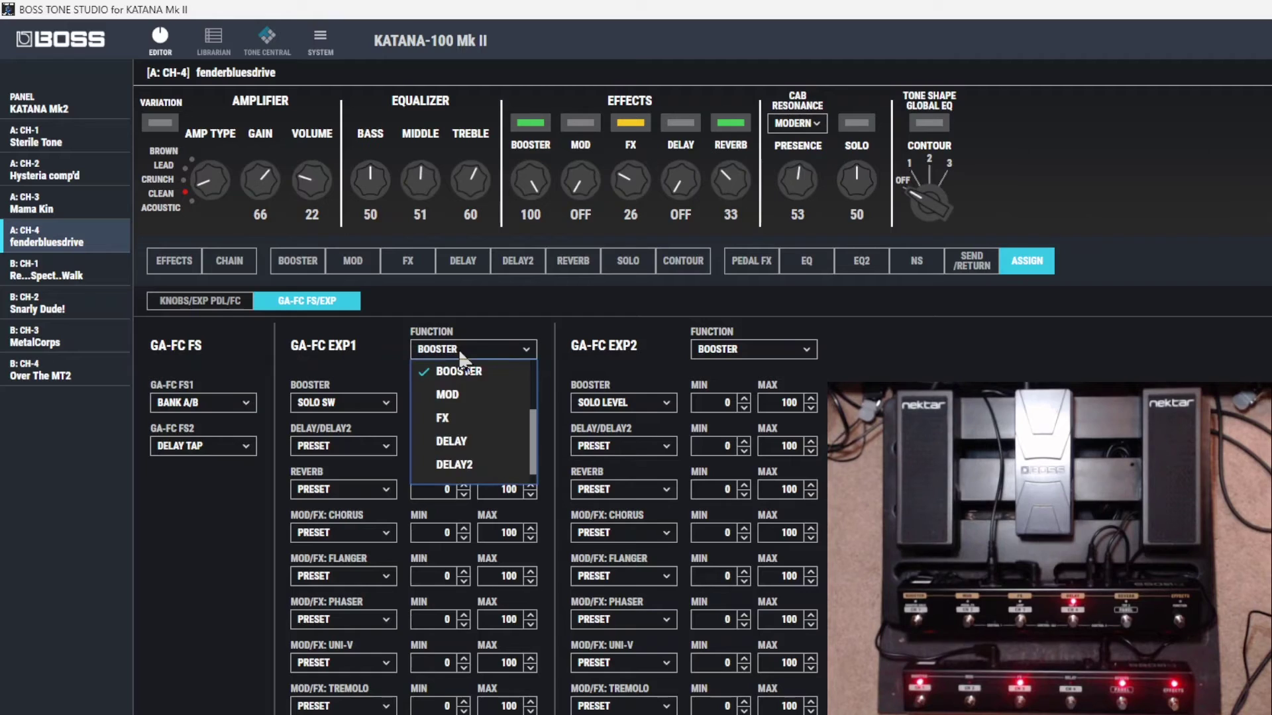
{"action": "left_click", "coordinate": [457, 396]}
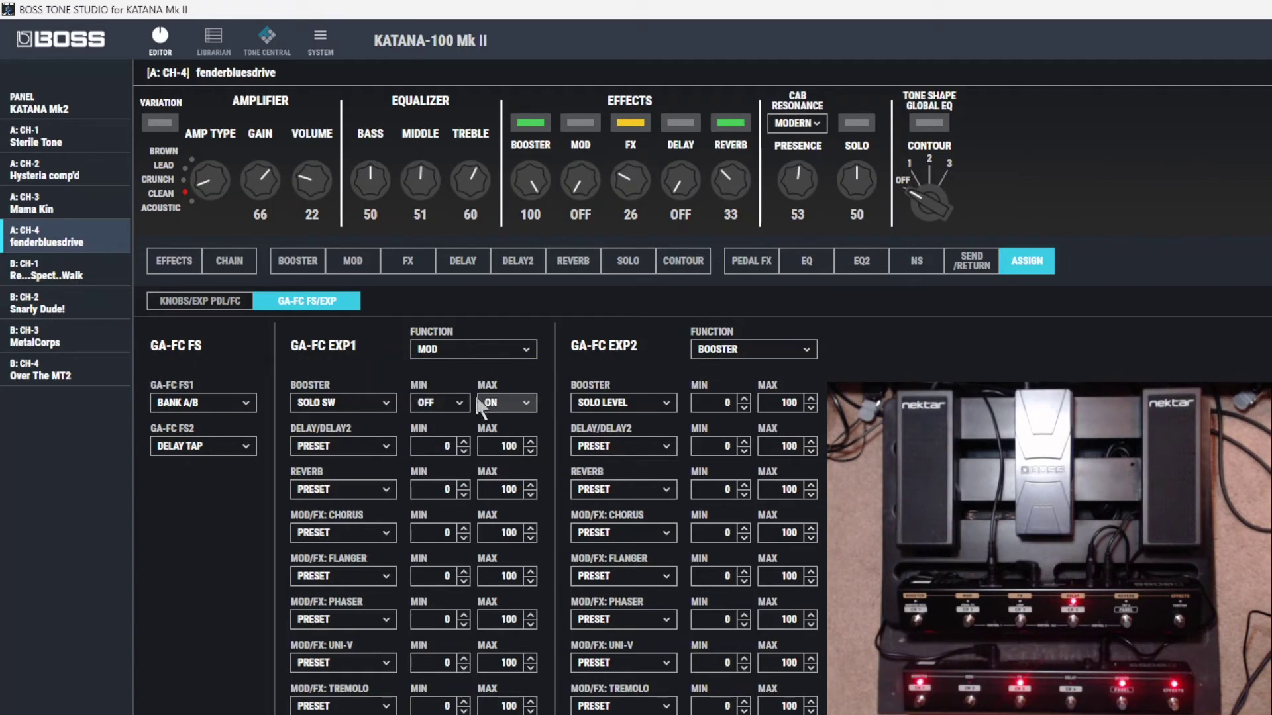
{"action": "left_click", "coordinate": [356, 529]}
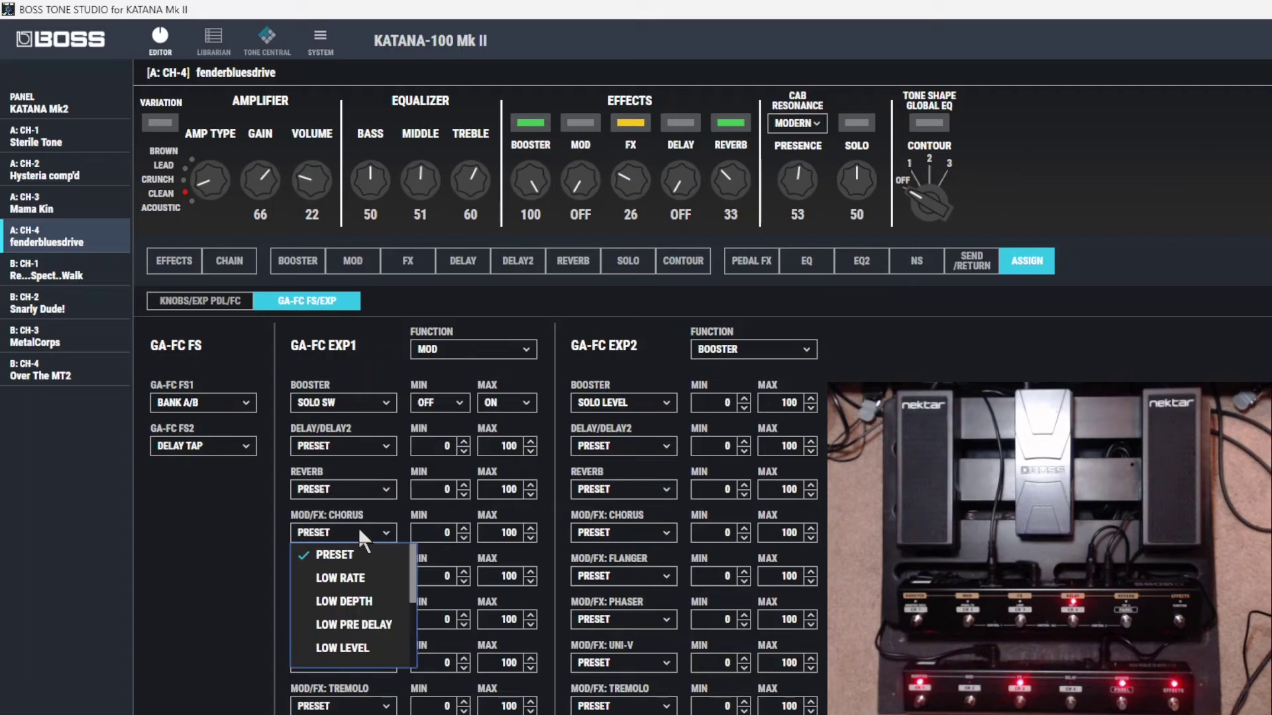
{"action": "scroll", "coordinate": [353, 626], "scroll_direction": "down", "scroll_amount": 2}
{"action": "left_click", "coordinate": [364, 574]}
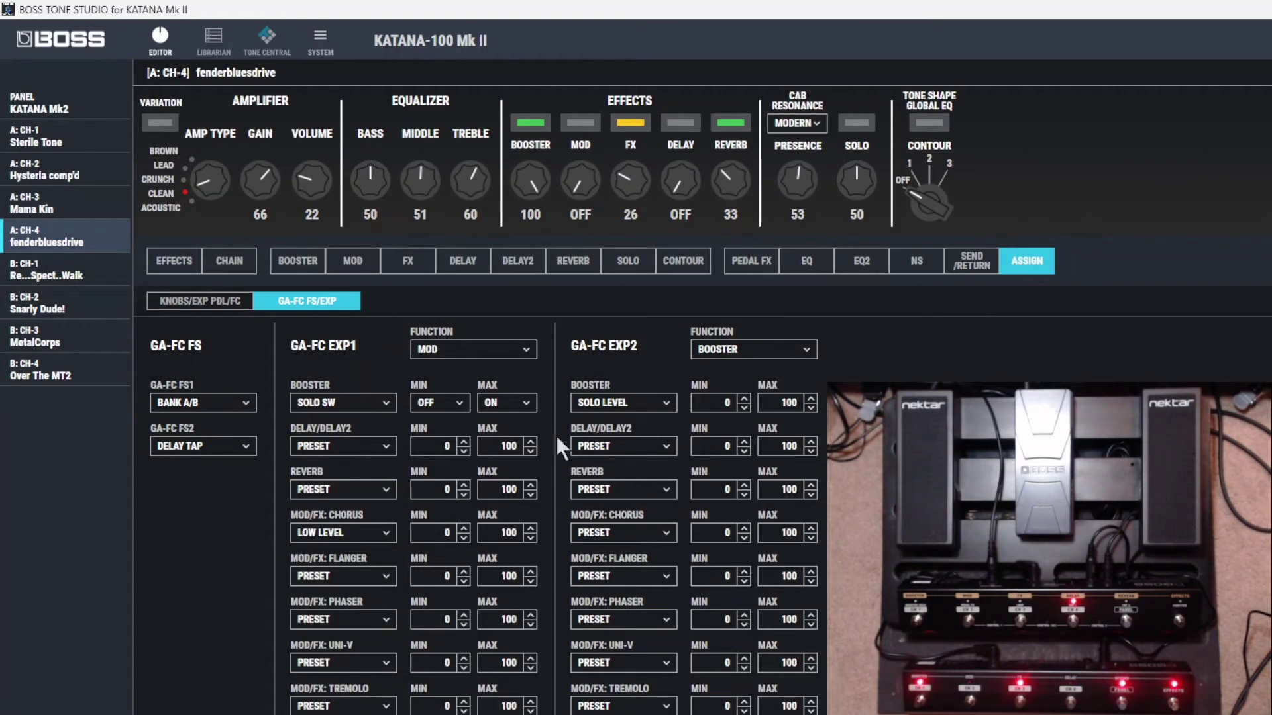
- Set EXP2's function to MOD, leaving its chorus parameter on PRESET
{"action": "left_click", "coordinate": [753, 349]}
{"action": "left_click", "coordinate": [715, 427]}
{"action": "left_click", "coordinate": [637, 534]}
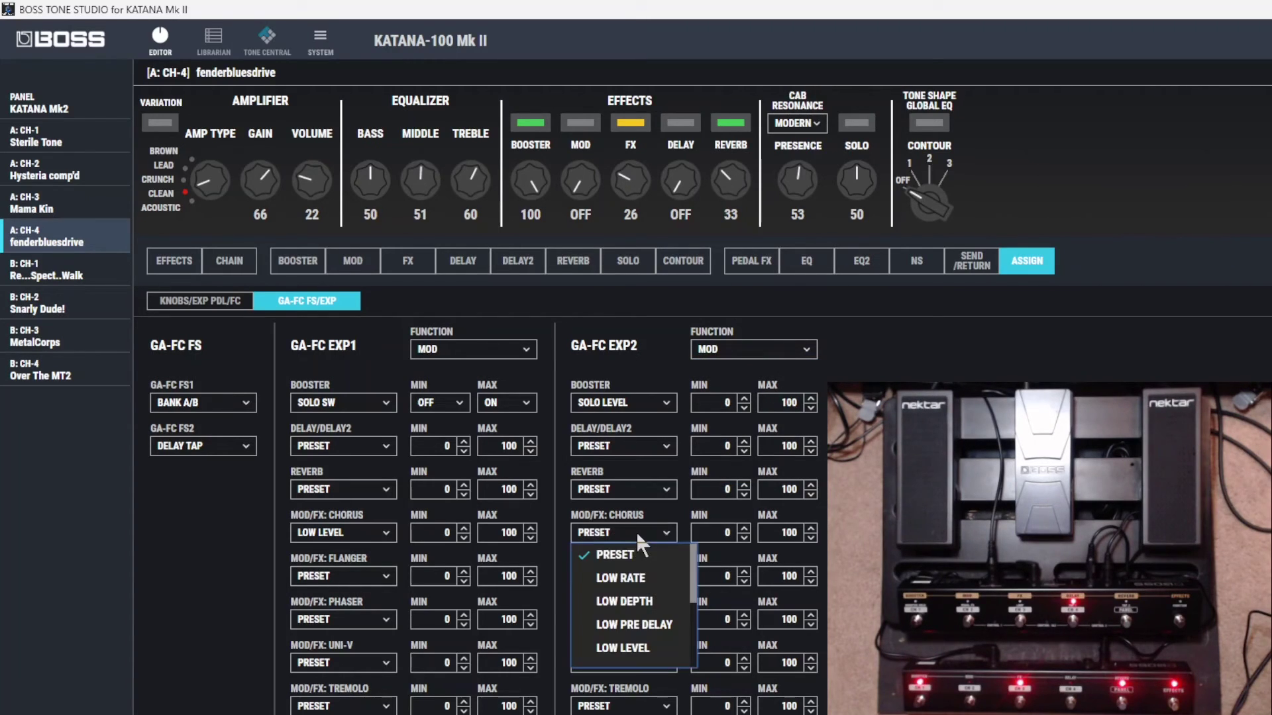
{"action": "scroll", "coordinate": [646, 596], "scroll_direction": "down", "scroll_amount": 1}
{"action": "scroll", "coordinate": [655, 616], "scroll_direction": "down", "scroll_amount": 2}
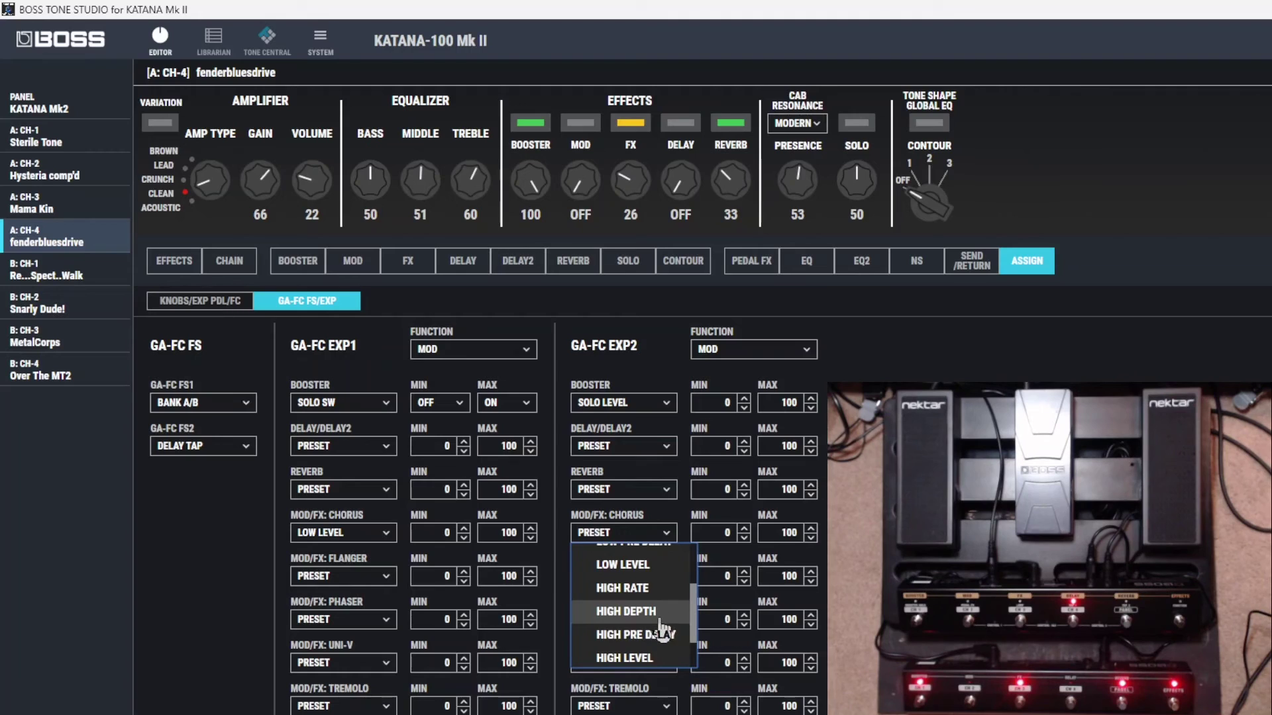
{"action": "scroll", "coordinate": [661, 629], "scroll_direction": "down", "scroll_amount": 1}
{"action": "scroll", "coordinate": [661, 643], "scroll_direction": "down", "scroll_amount": 1}
{"action": "scroll", "coordinate": [661, 653], "scroll_direction": "up", "scroll_amount": 3}
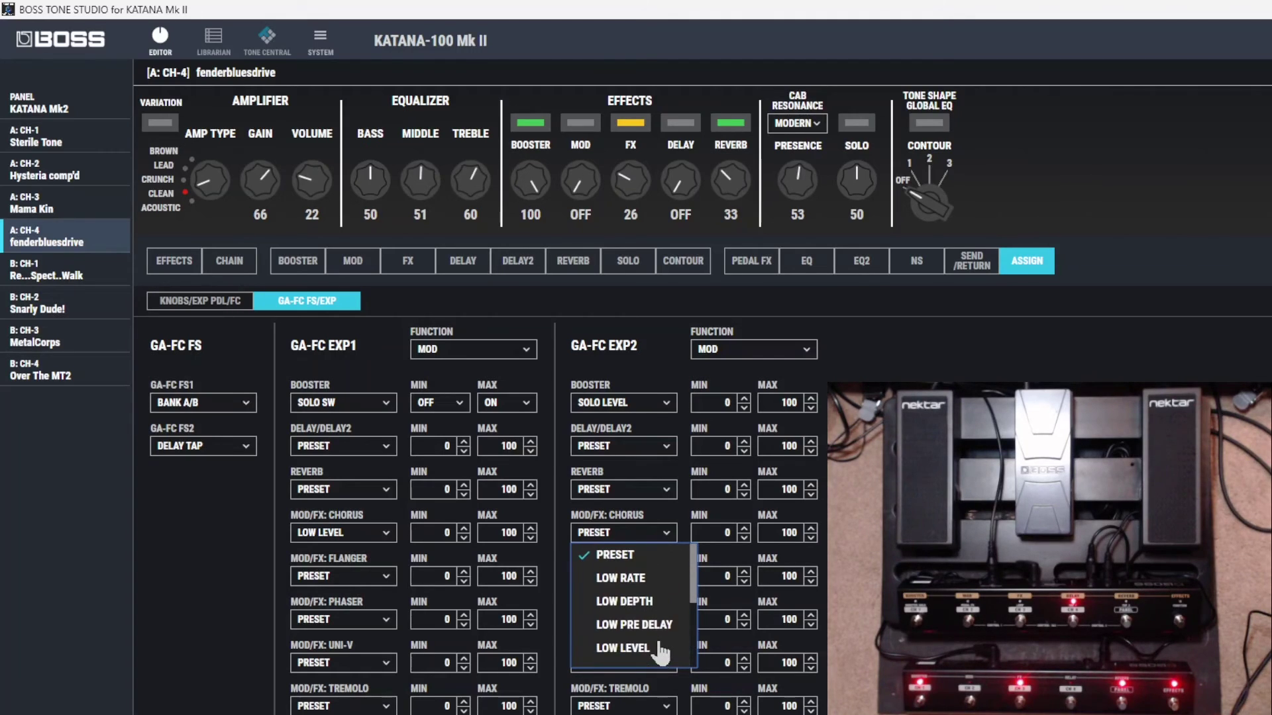
{"action": "left_click", "coordinate": [627, 529]}
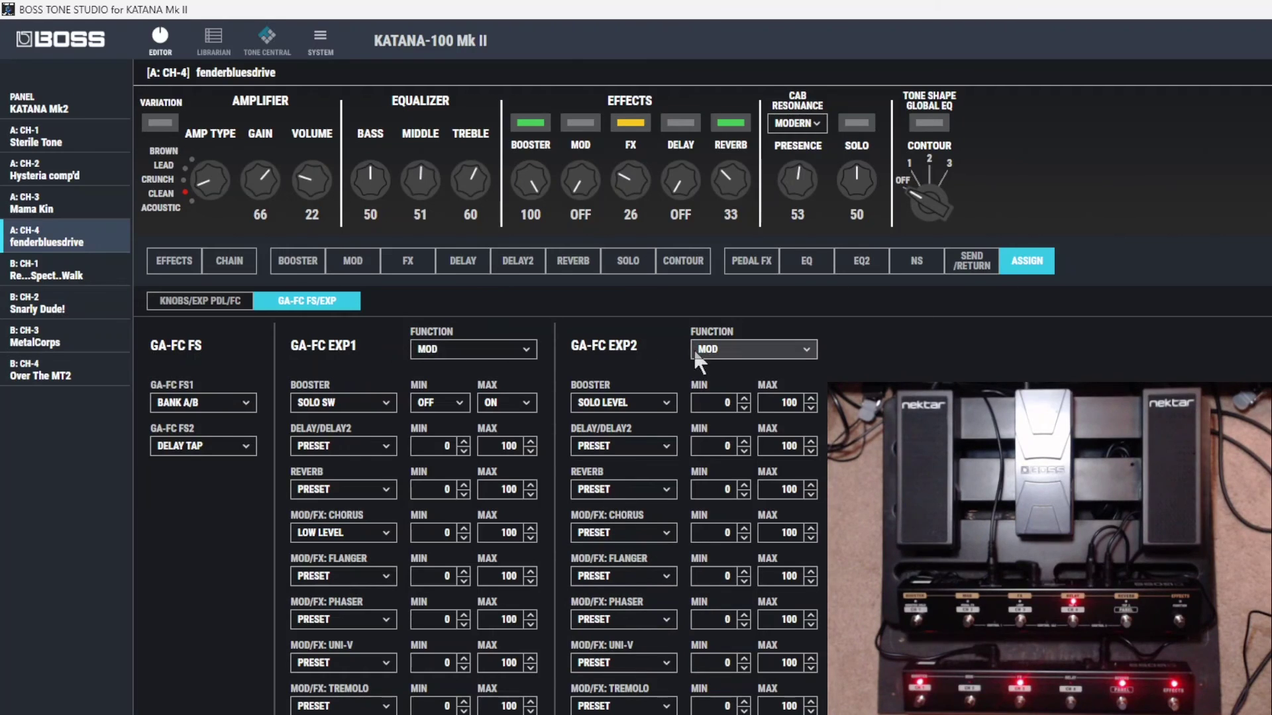